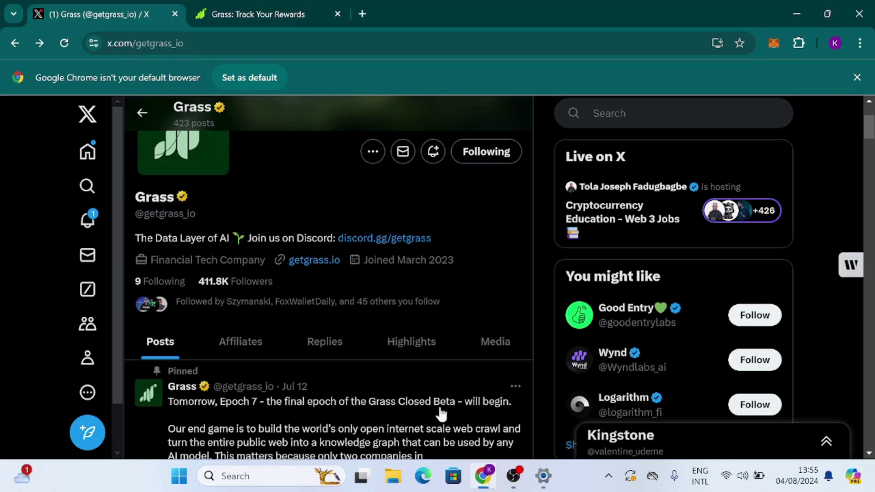
# Open Grass's Desktop Node announcement post on X and read its full text and quoted beta post.
pyautogui.scroll(3, 403, 368)
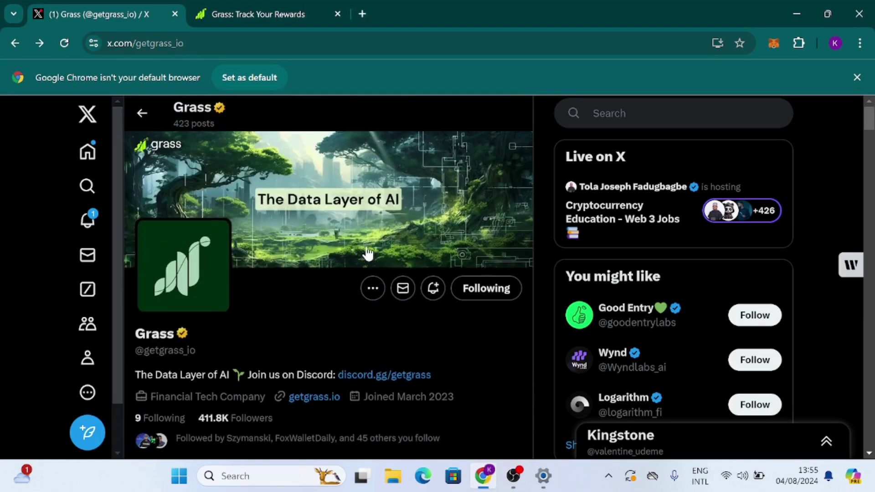
pyautogui.scroll(-3, 351, 251)
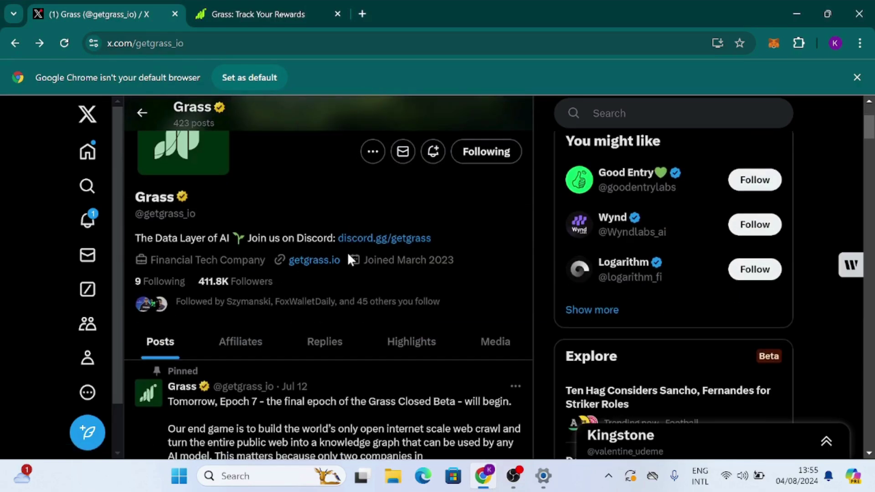
pyautogui.scroll(-5, 349, 253)
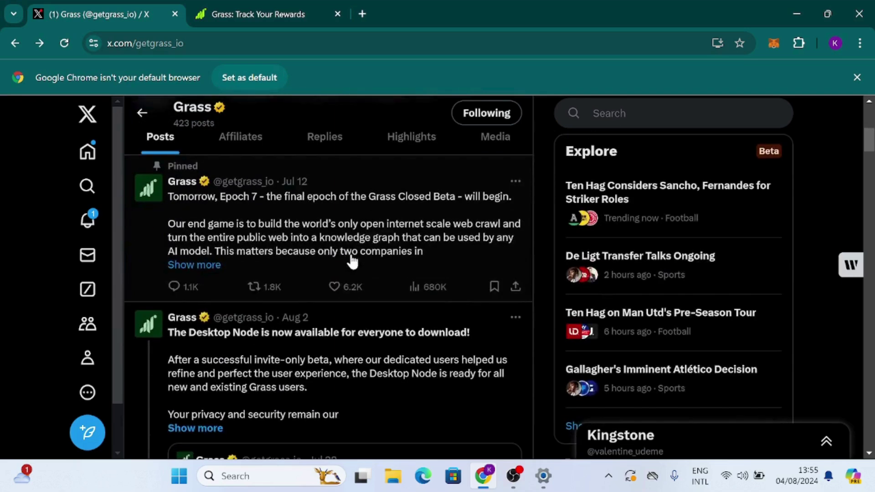
pyautogui.scroll(1, 338, 272)
pyautogui.scroll(-2, 320, 273)
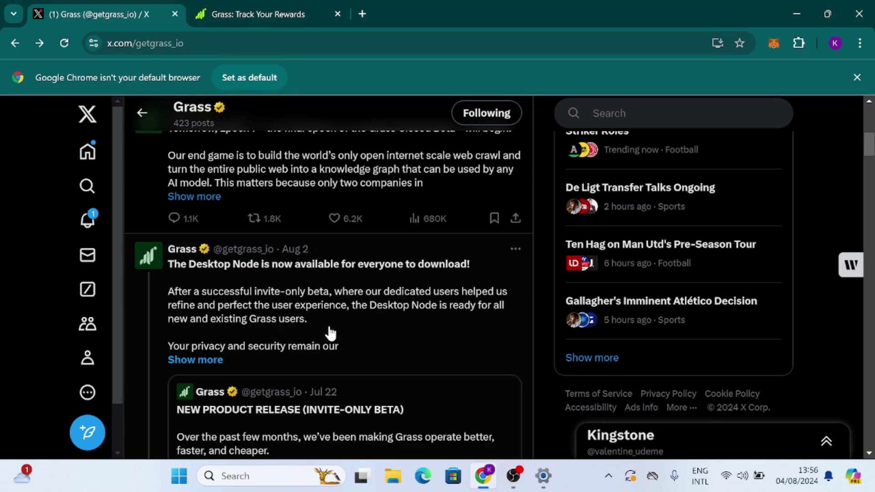
pyautogui.click(214, 362)
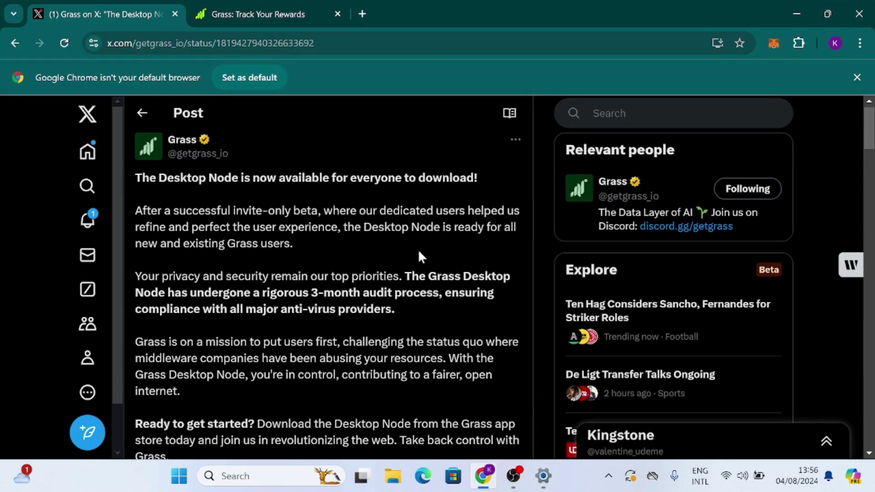
pyautogui.scroll(-1, 418, 250)
pyautogui.scroll(-1, 292, 237)
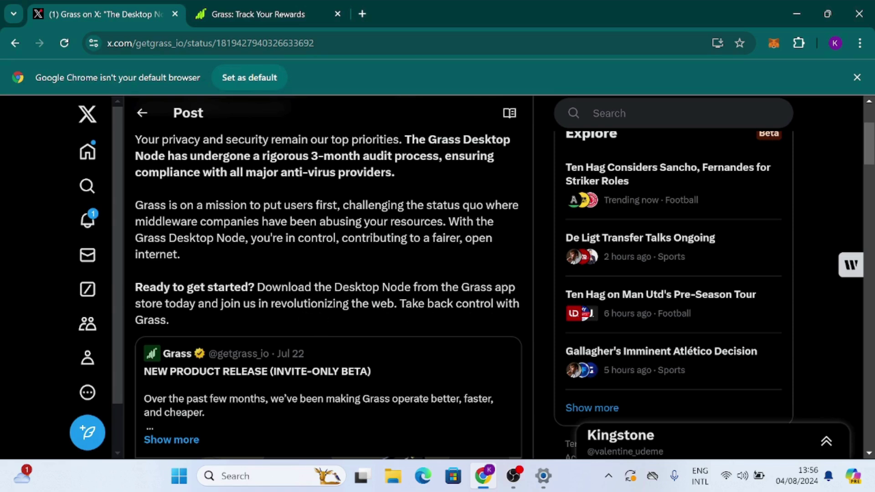
# Switch to the Grass dashboard tab to view Epoch 7 earnings and the connected Lite Node.
pyautogui.click(250, 14)
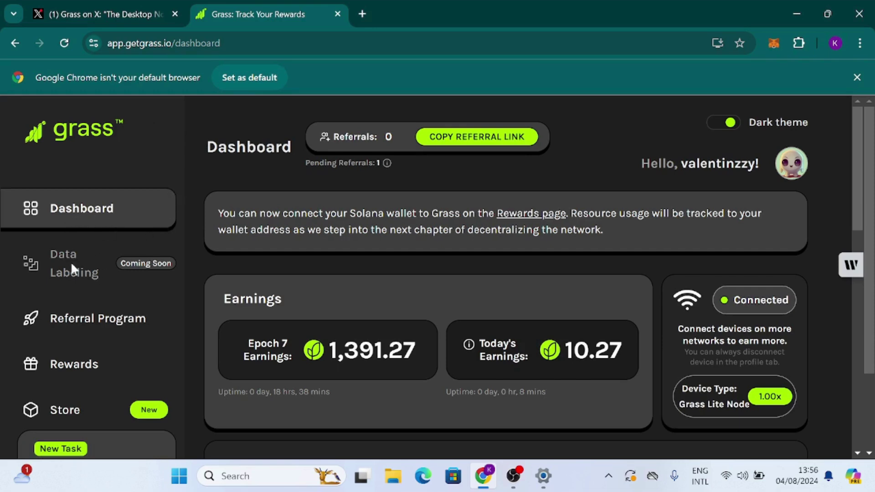
pyautogui.scroll(-1, 173, 234)
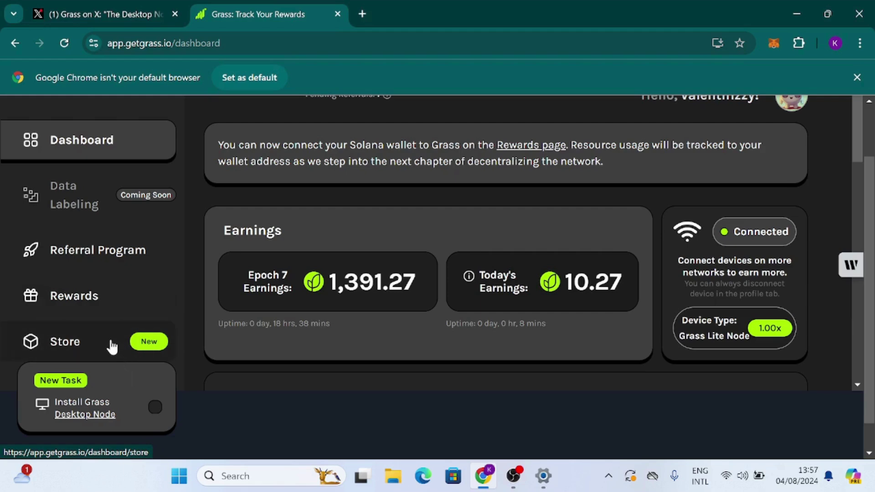
# Browse the Store's Desktop Node (2.0X), Chrome Extension (1.0X) and Community Node (1.25X) listings.
pyautogui.click(129, 347)
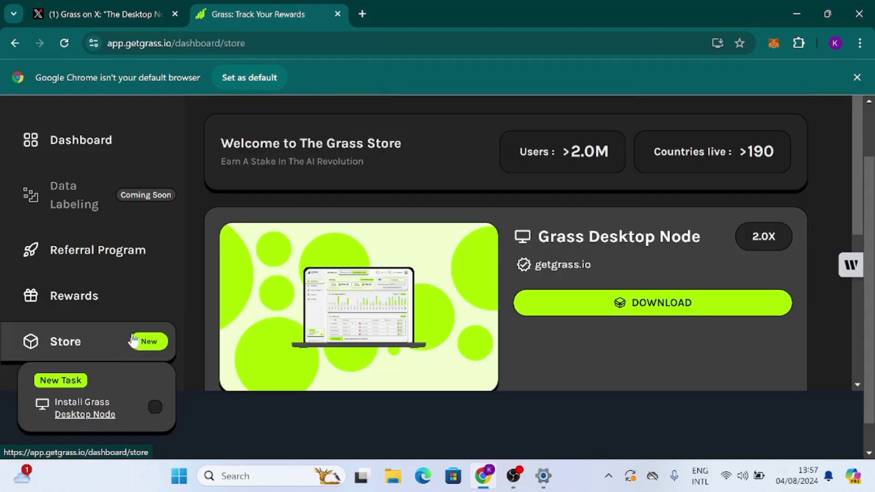
pyautogui.scroll(2, 273, 180)
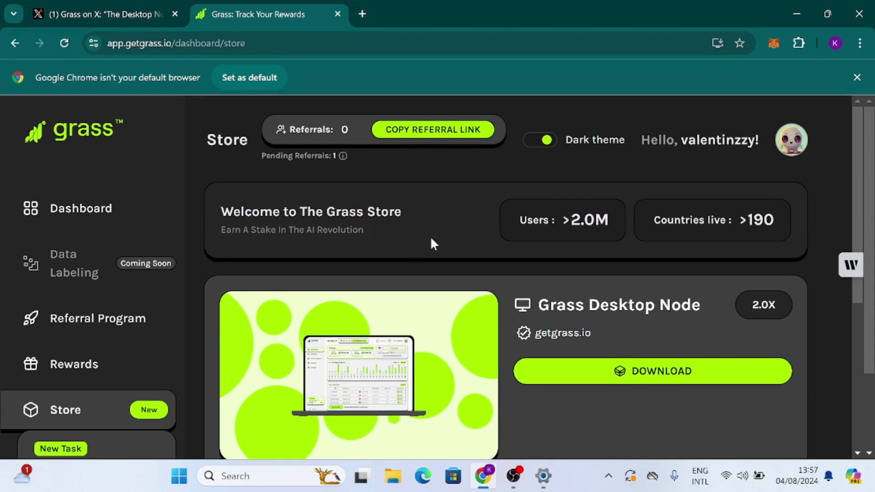
pyautogui.scroll(-3, 486, 210)
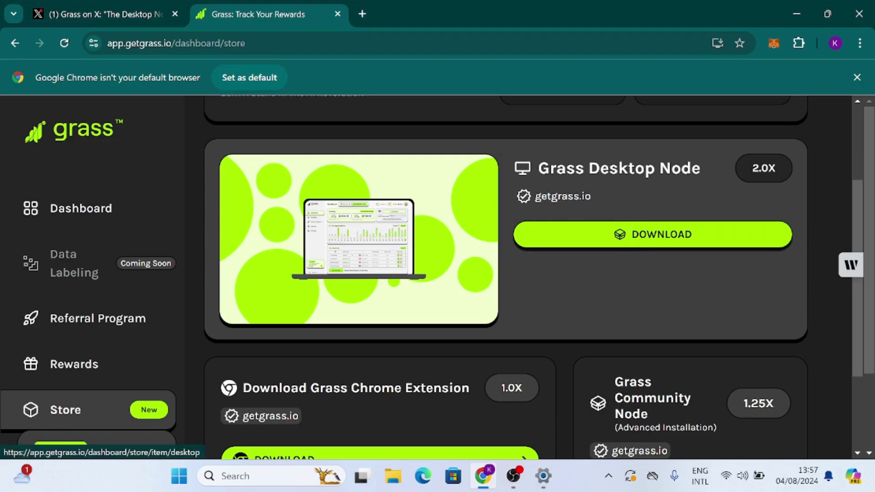
pyautogui.scroll(-3, 543, 182)
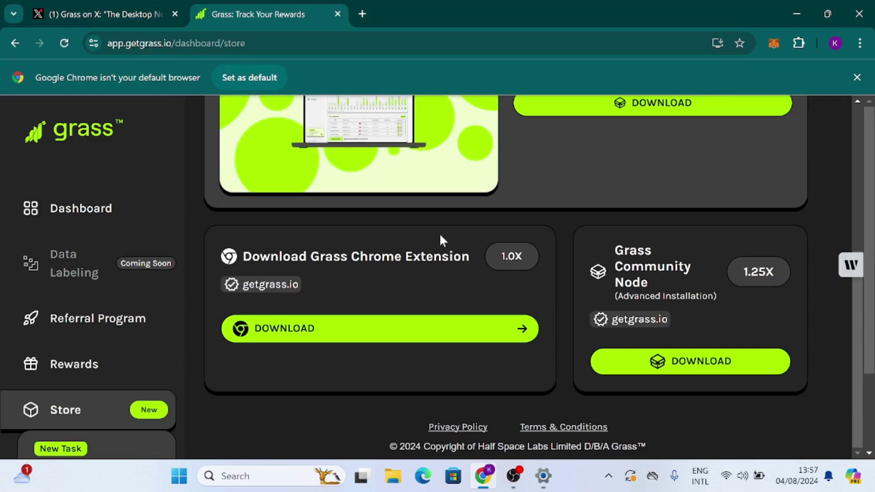
pyautogui.scroll(4, 460, 237)
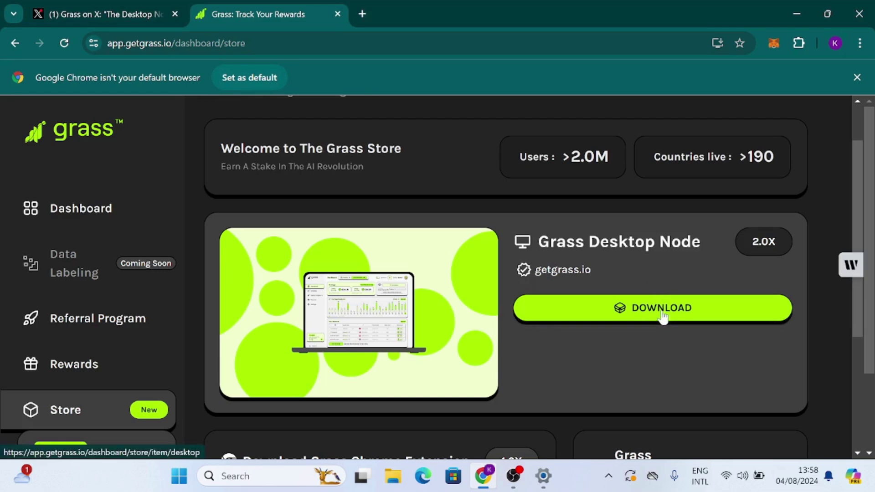
# Open the Grass Desktop Node store page with Windows (6.89MB) as the download platform.
pyautogui.click(661, 314)
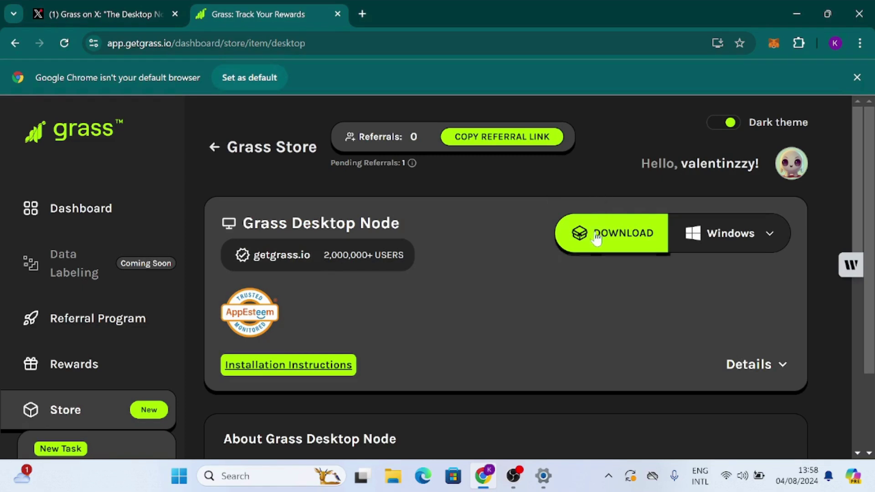
pyautogui.click(771, 237)
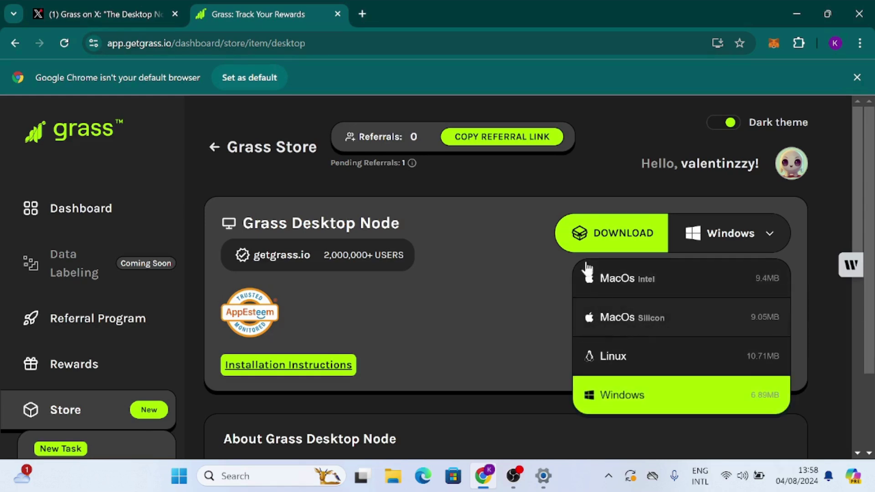
pyautogui.click(755, 401)
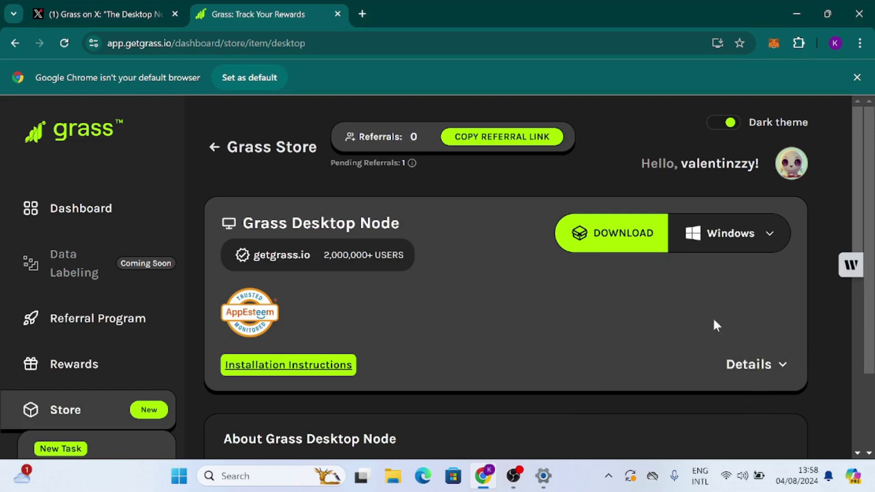
pyautogui.scroll(-5, 621, 269)
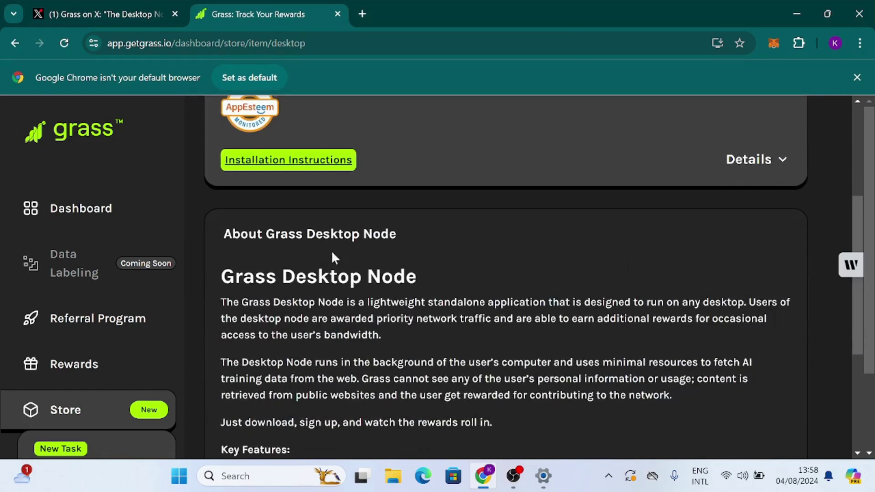
pyautogui.scroll(-5, 477, 241)
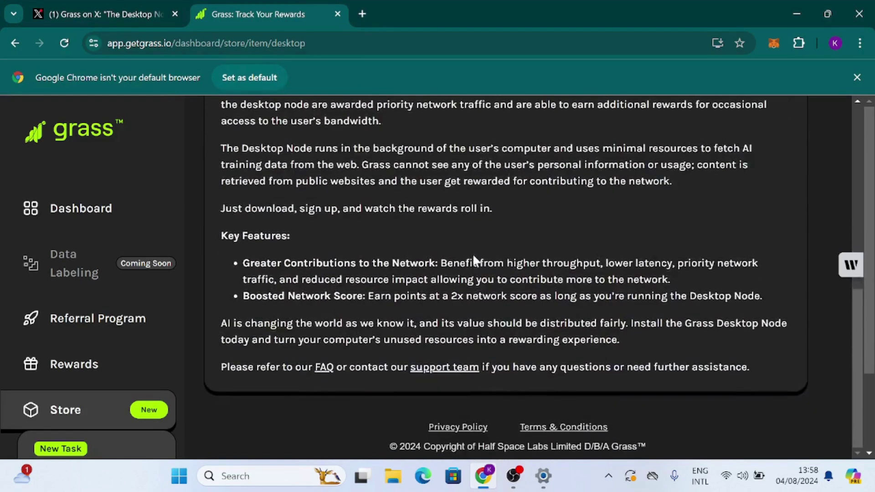
pyautogui.scroll(8, 485, 318)
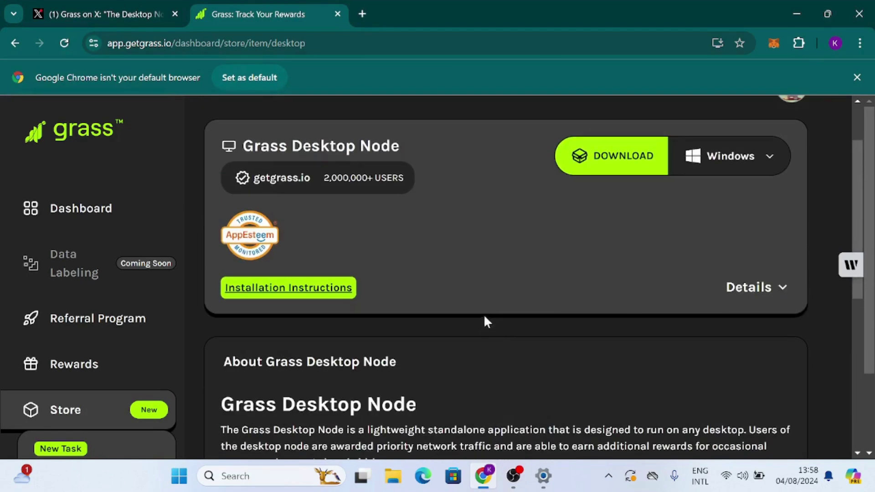
# Download the Windows installer Grass_4.26.5_x64-setup.exe (6.9 MB).
pyautogui.click(623, 158)
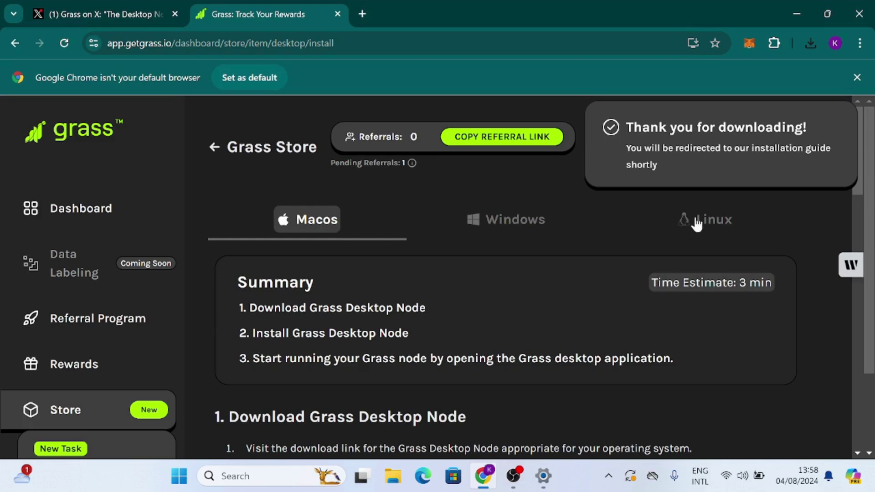
# Show the Windows installation steps in the install guide and read through them.
pyautogui.click(501, 220)
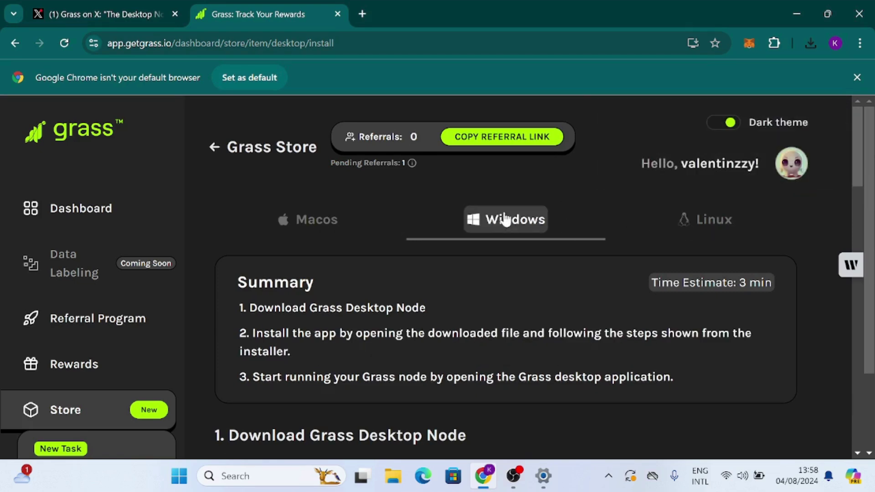
pyautogui.scroll(-1, 349, 275)
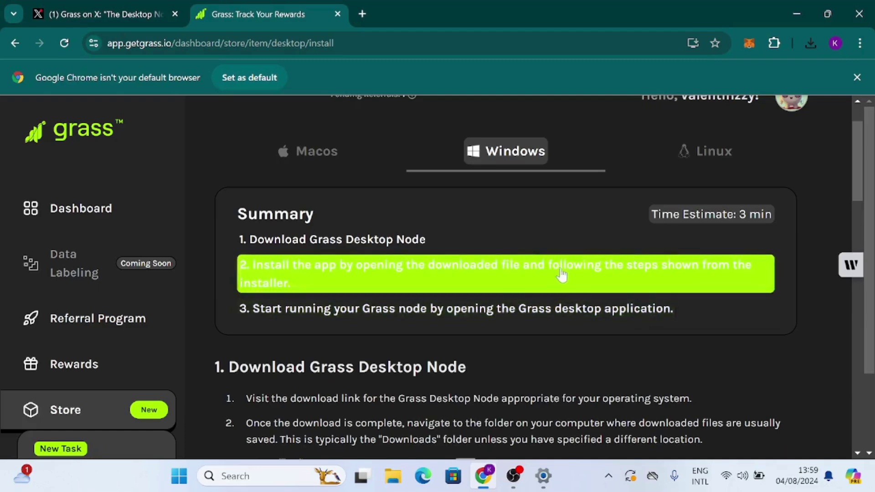
pyautogui.scroll(-3, 554, 274)
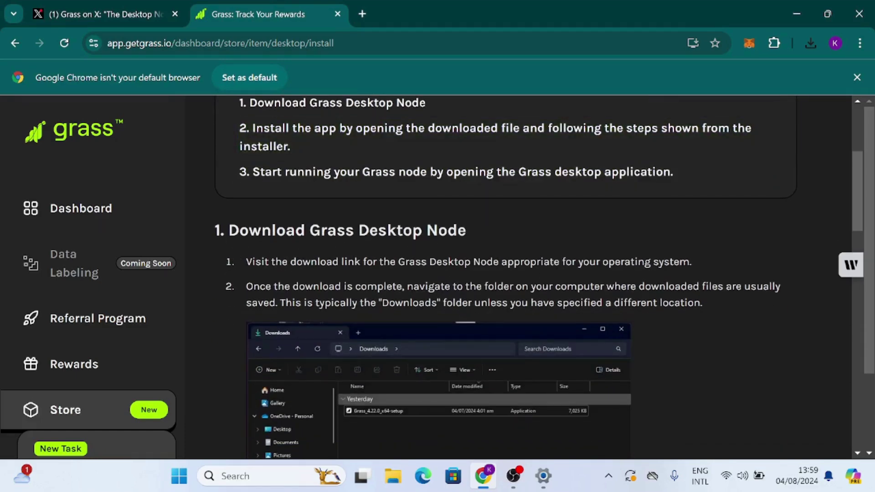
pyautogui.scroll(-6, 520, 296)
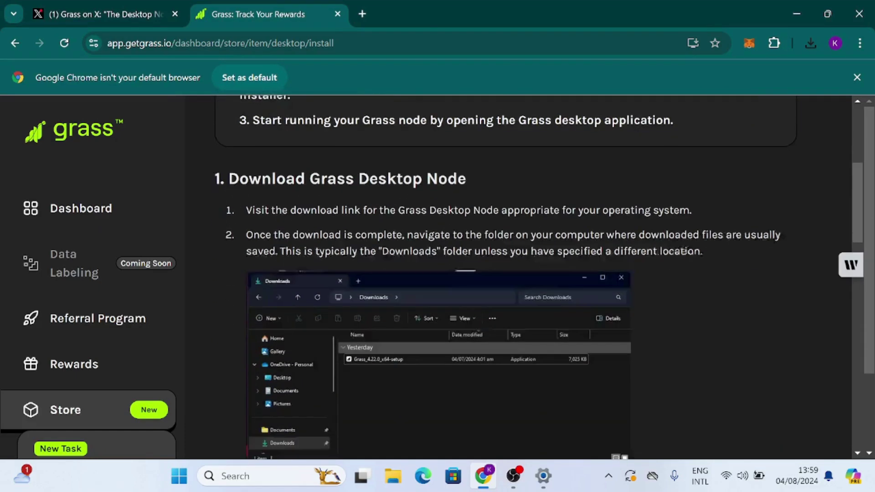
pyautogui.scroll(3, 519, 296)
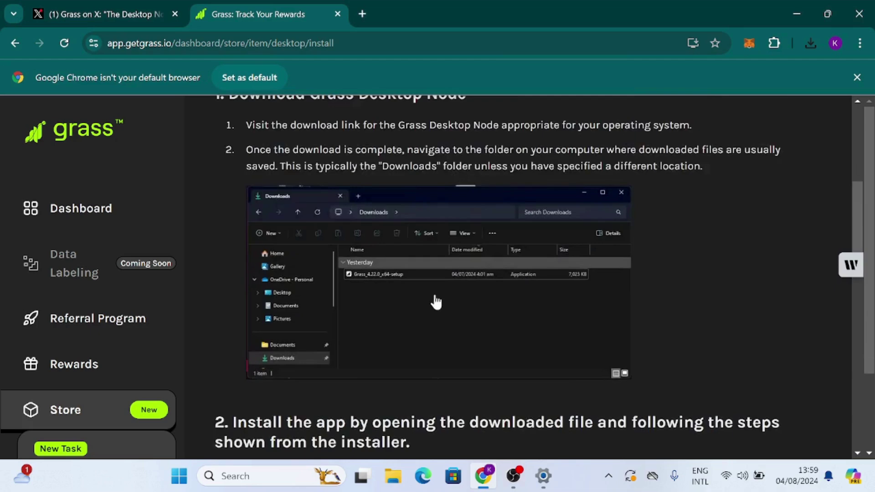
pyautogui.scroll(-4, 434, 303)
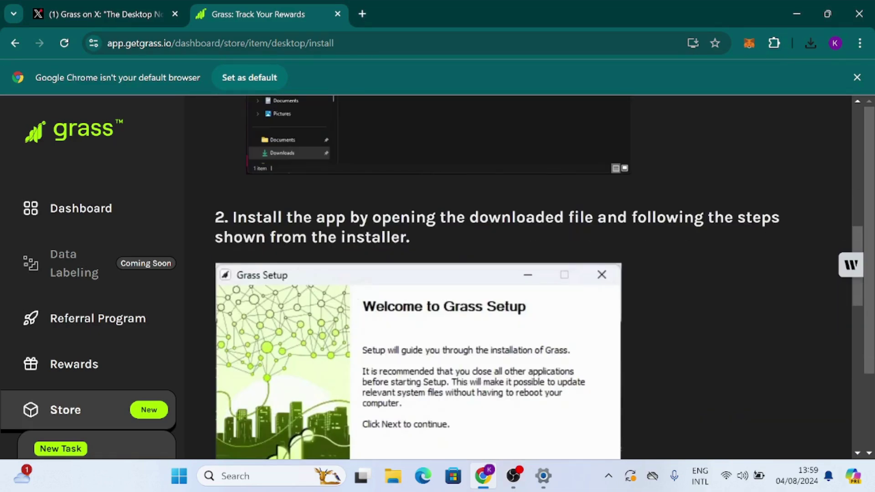
pyautogui.scroll(-9, 537, 264)
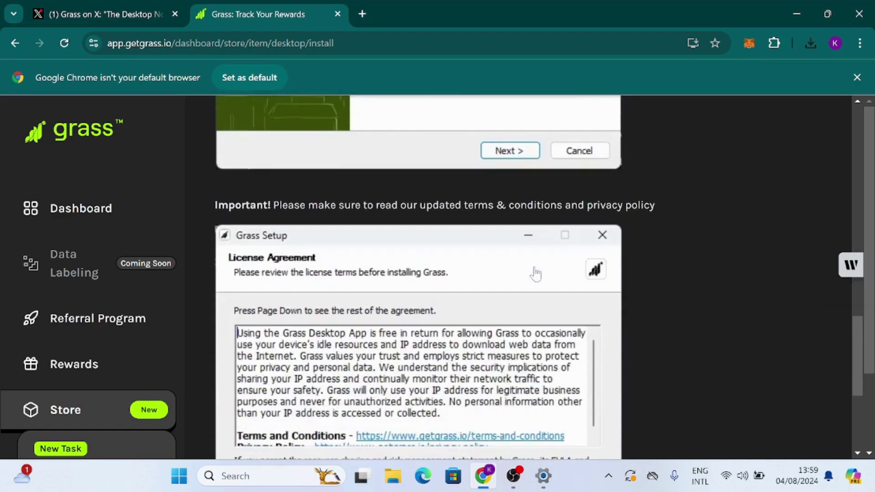
pyautogui.scroll(-5, 528, 255)
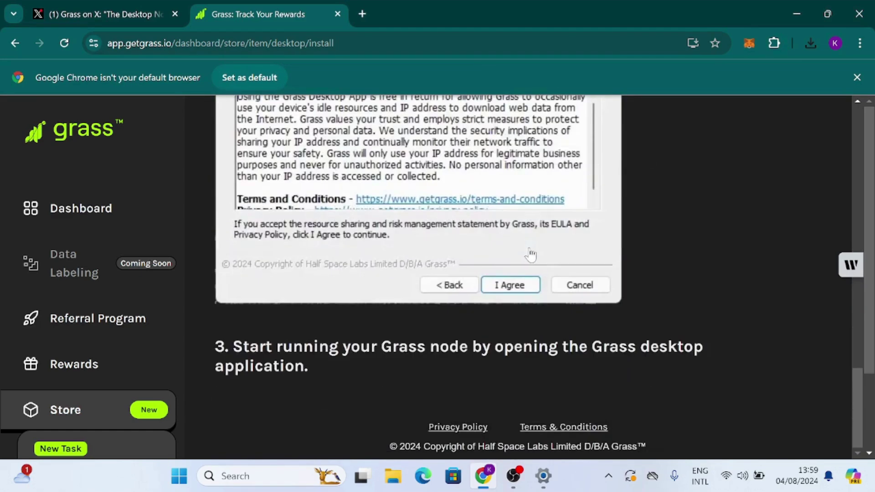
pyautogui.scroll(20, 446, 275)
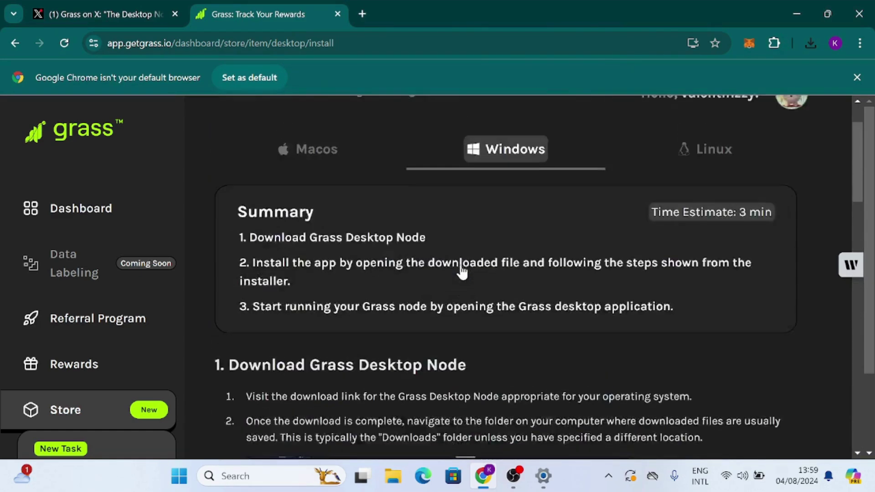
pyautogui.scroll(1, 455, 269)
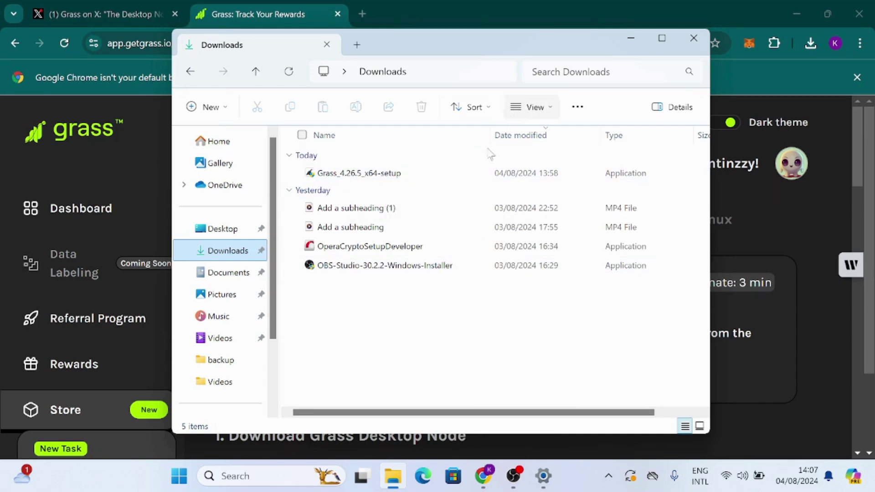
# Run Grass_4.26.5_x64-setup from Downloads and approve the UAC prompt.
pyautogui.doubleClick(440, 180)
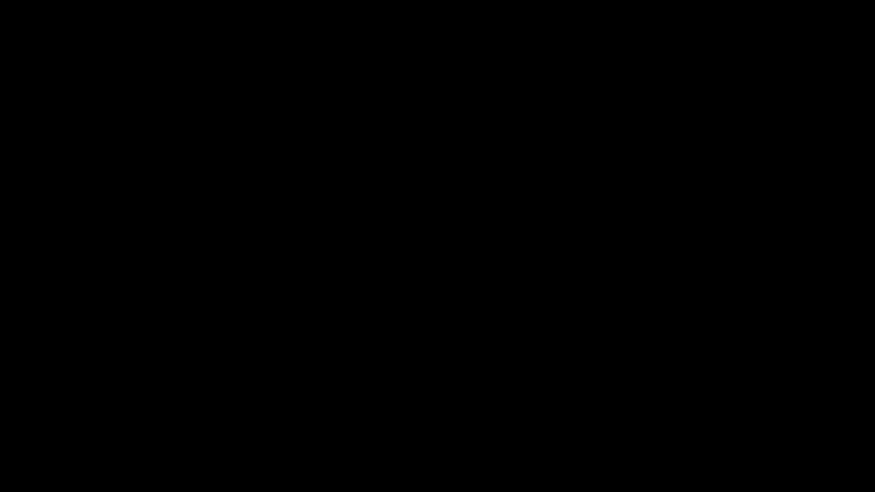
pyautogui.click(370, 353)
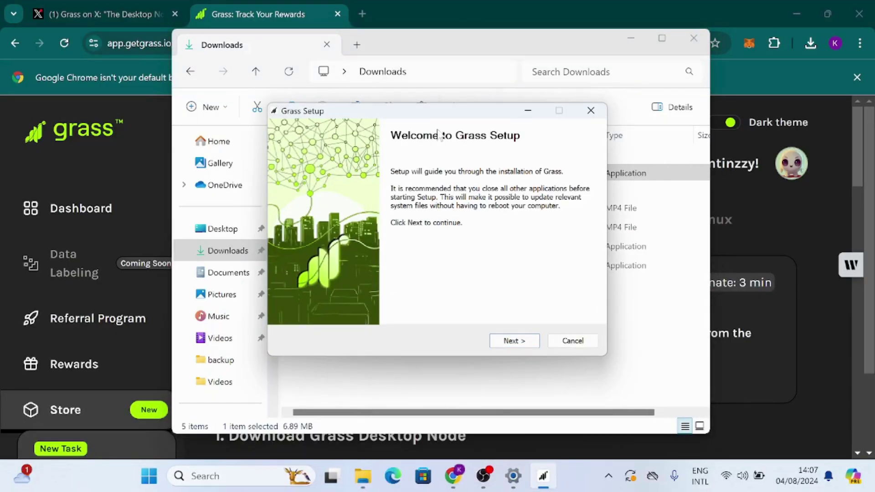
# Accept the license, install to the default folder, and finish with Run Grass and desktop shortcut enabled.
pyautogui.click(514, 343)
pyautogui.click(510, 343)
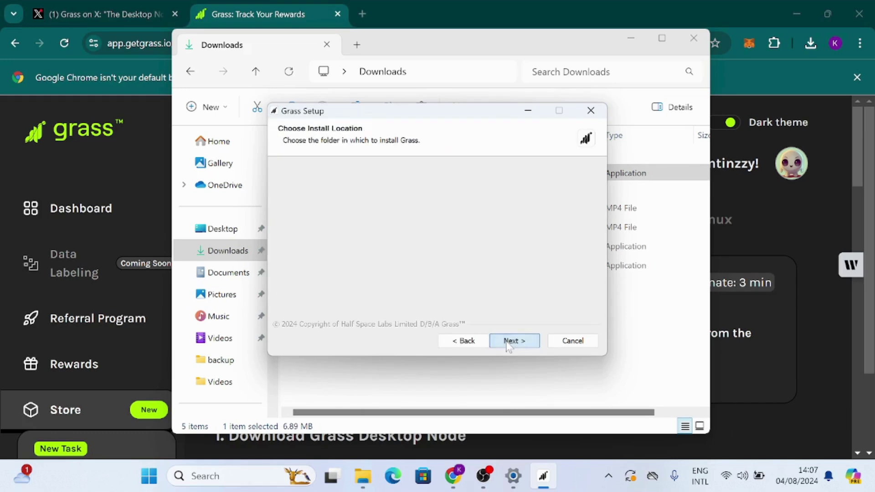
pyautogui.click(508, 343)
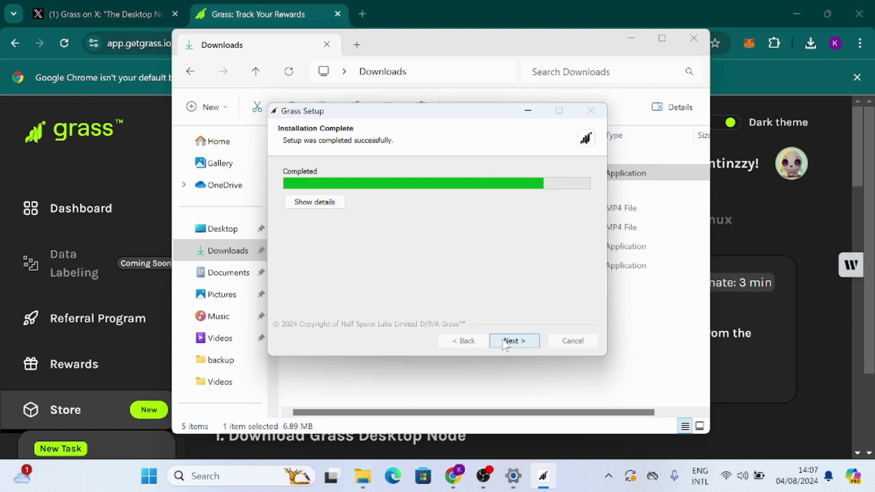
pyautogui.click(507, 345)
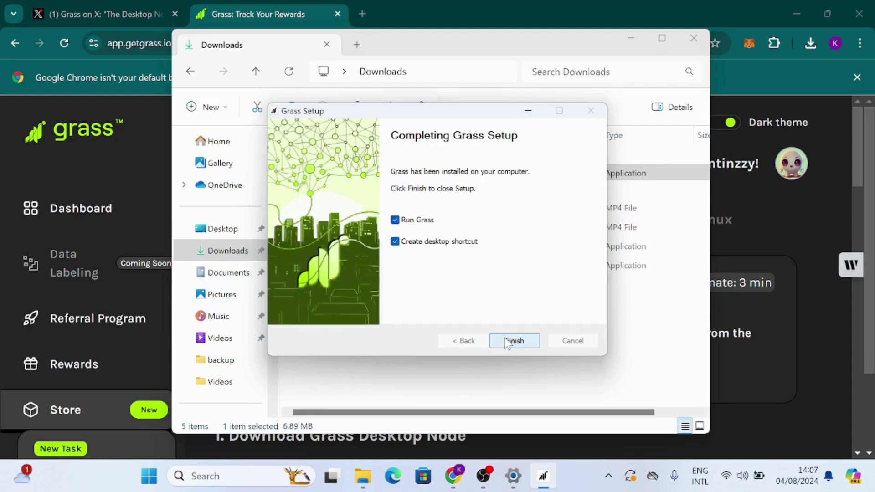
pyautogui.click(511, 344)
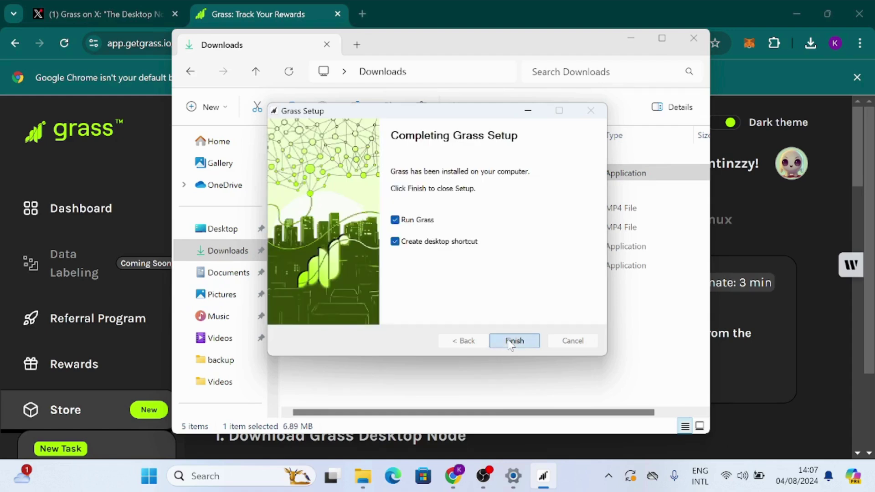